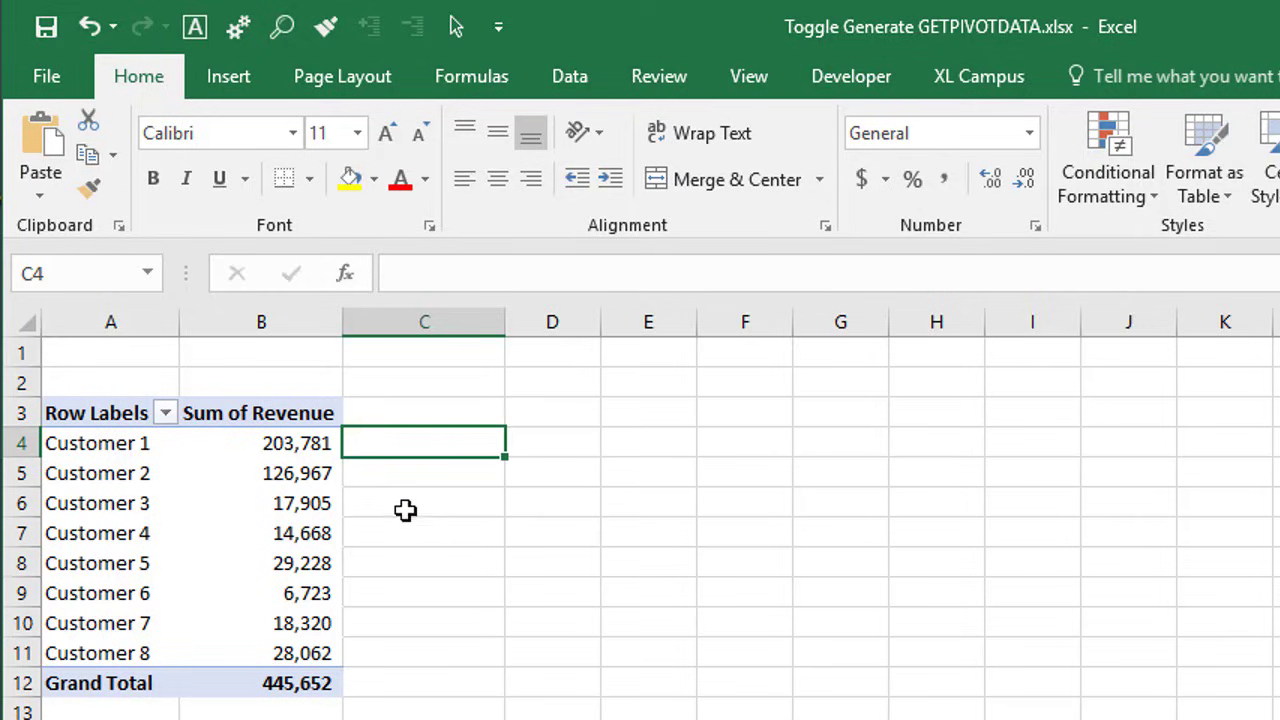
Create a GETPIVOTDATA formula in C4 from pivot cell B4 and fill it down to C7.
{"action": "type", "text": "="}
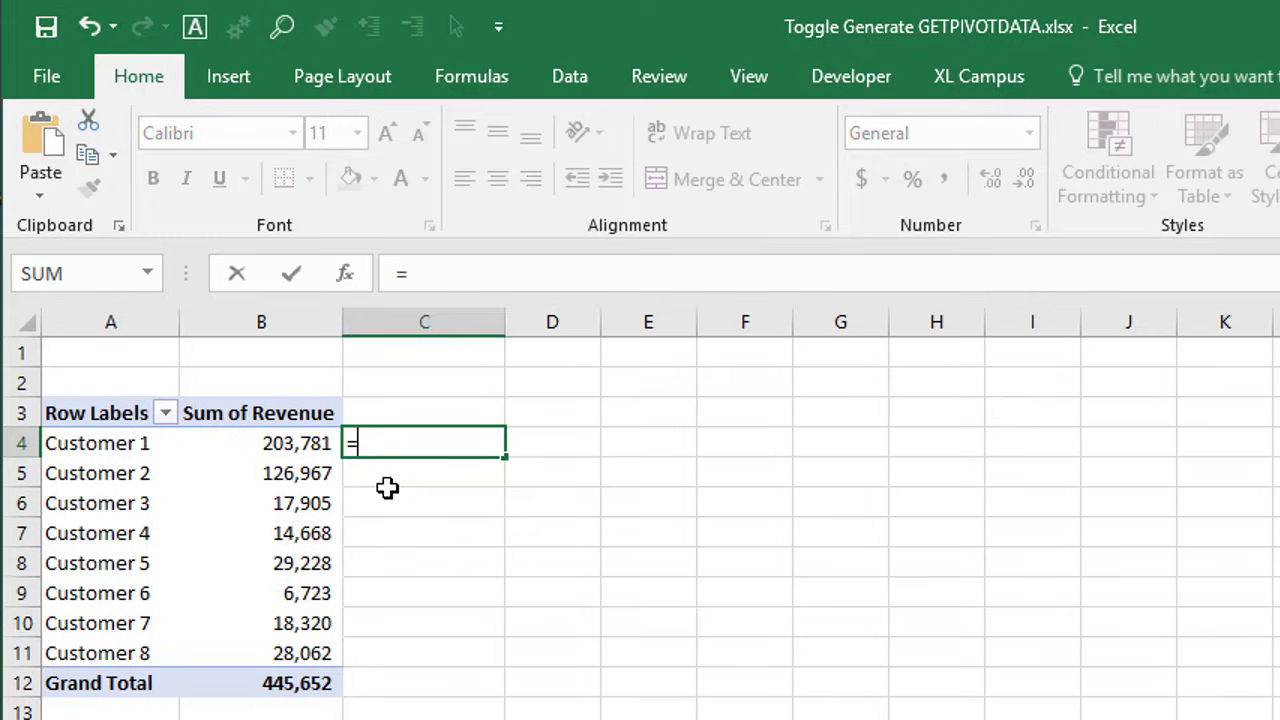
{"action": "left_click", "coordinate": [250, 446]}
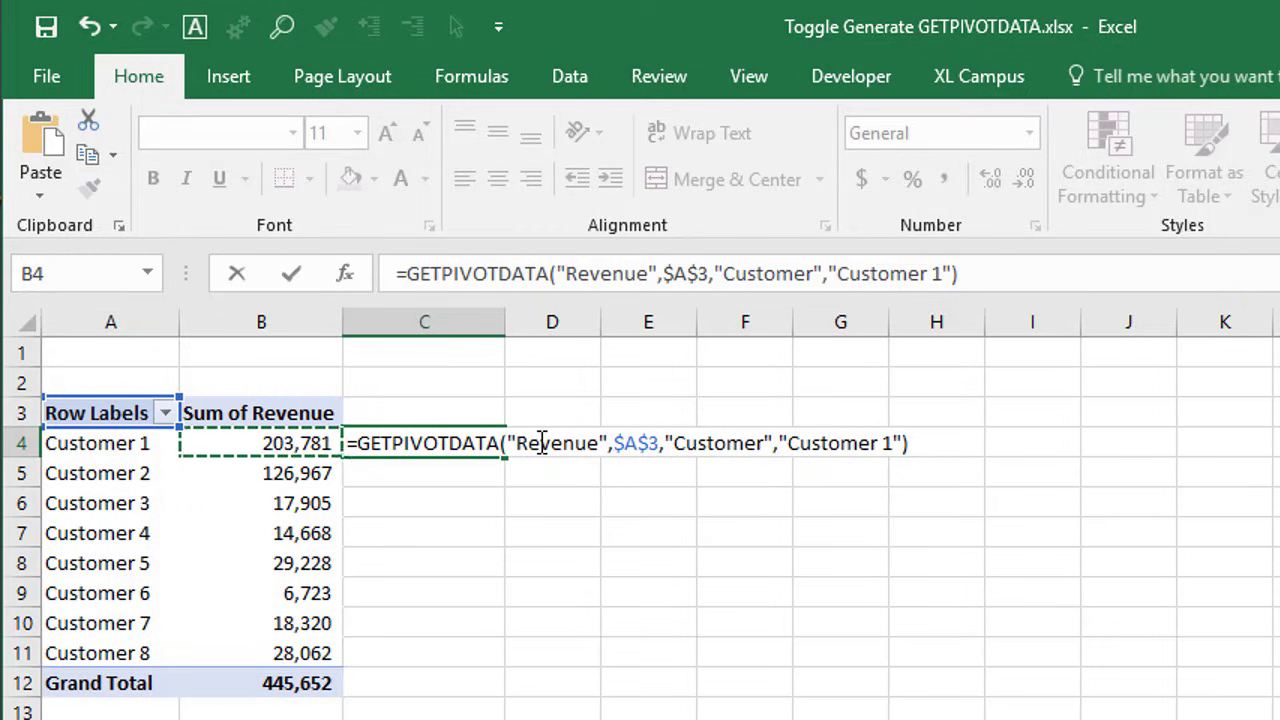
{"action": "left_click", "coordinate": [443, 473]}
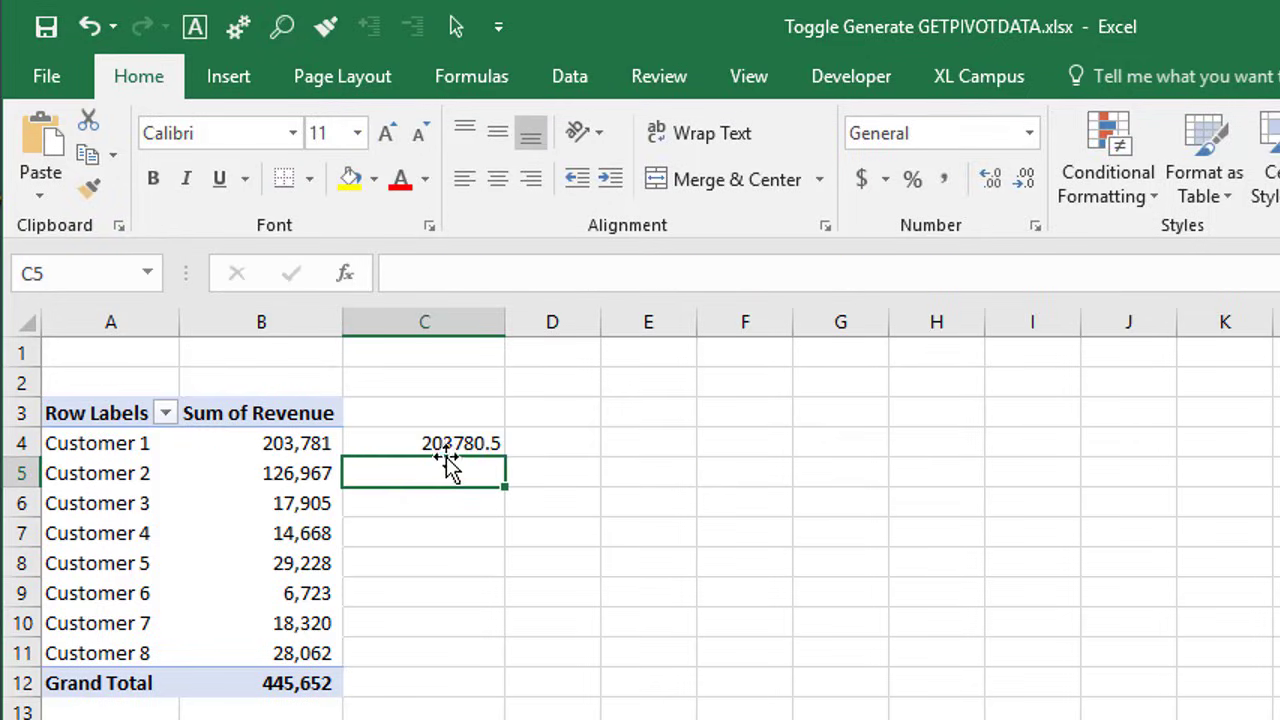
{"action": "left_click", "coordinate": [492, 443]}
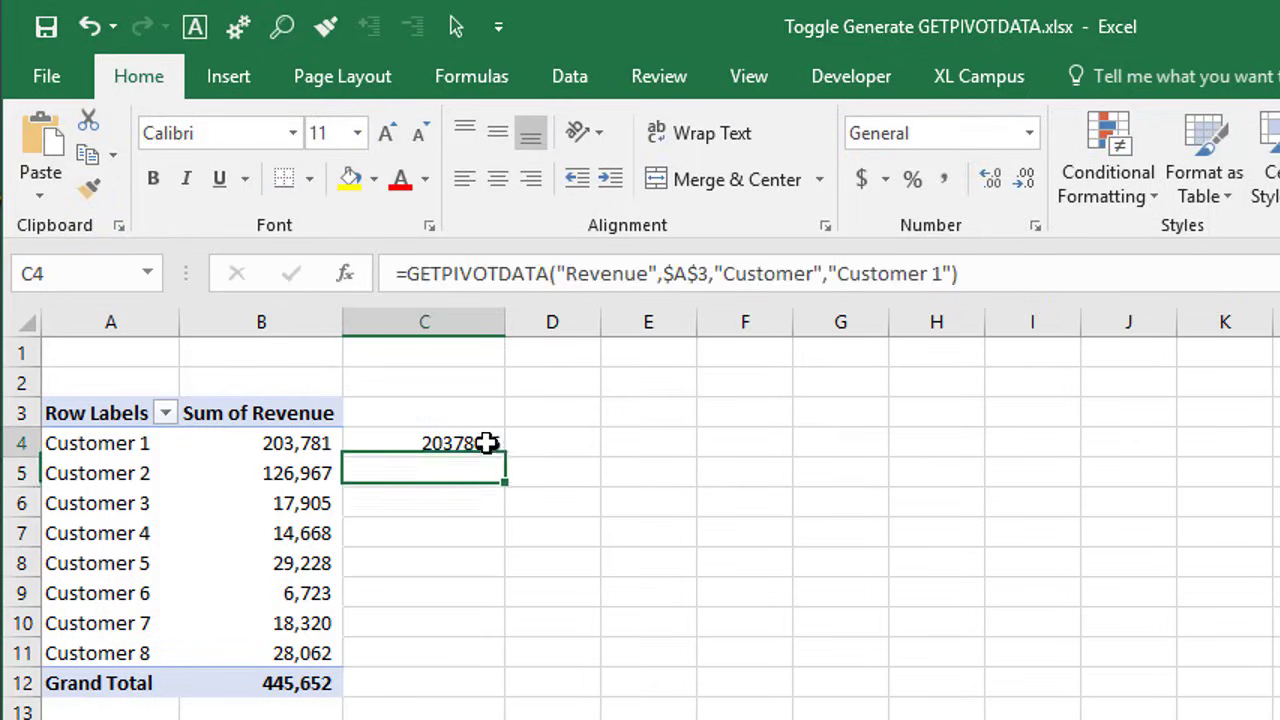
{"action": "left_click_drag", "start_coordinate": [503, 470], "coordinate": [503, 536]}
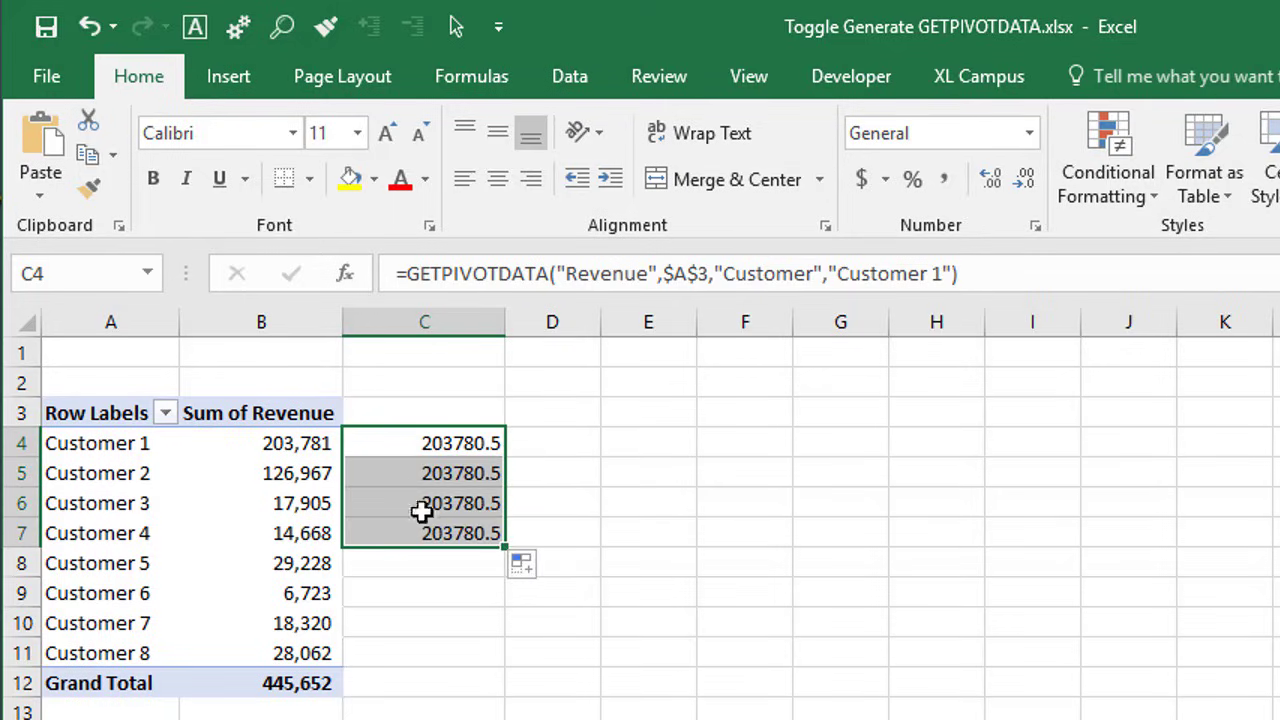
Check the copied formulas showing 203780.5, then select C4:C7.
{"action": "left_click", "coordinate": [410, 479]}
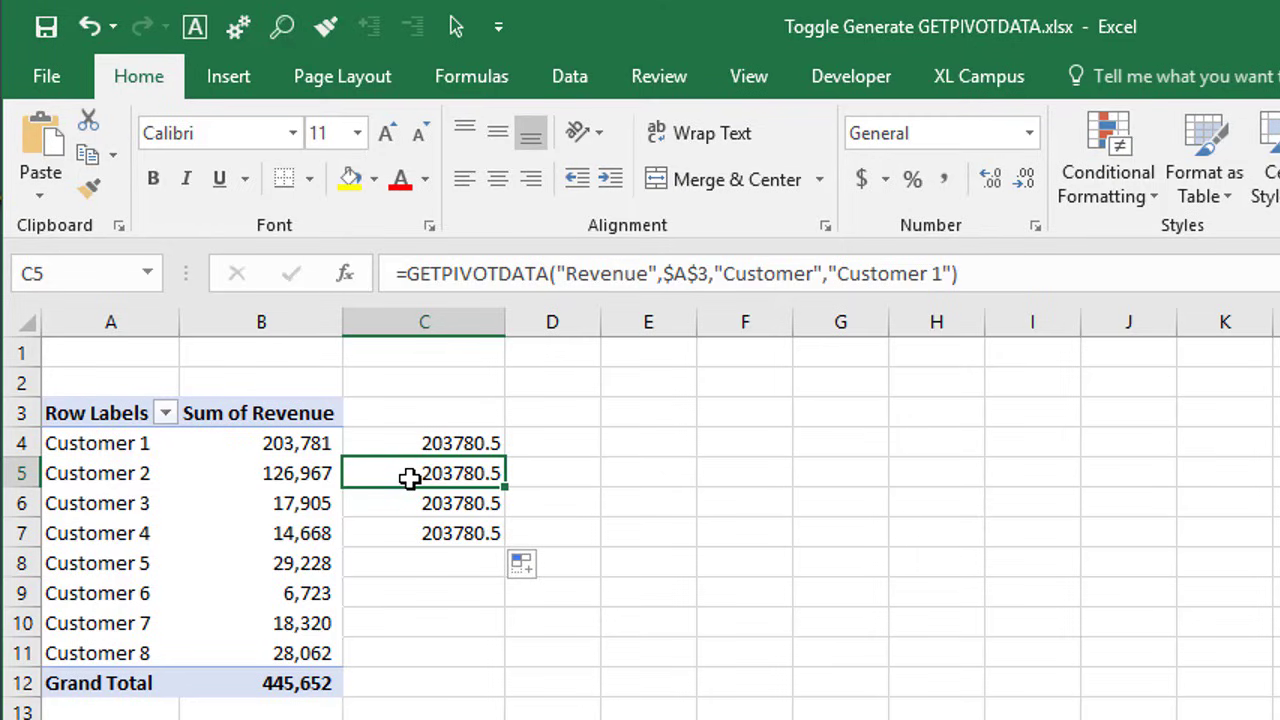
{"action": "left_click", "coordinate": [418, 444]}
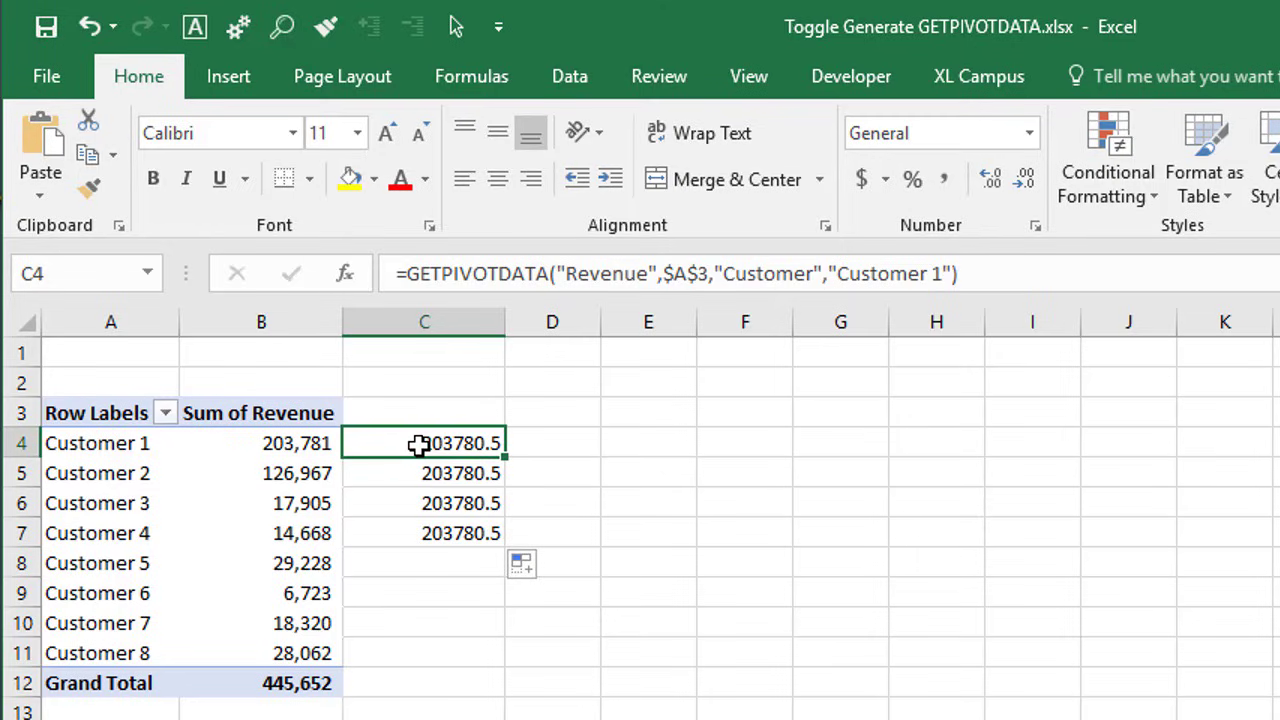
{"action": "left_click_drag", "start_coordinate": [416, 457], "coordinate": [406, 527]}
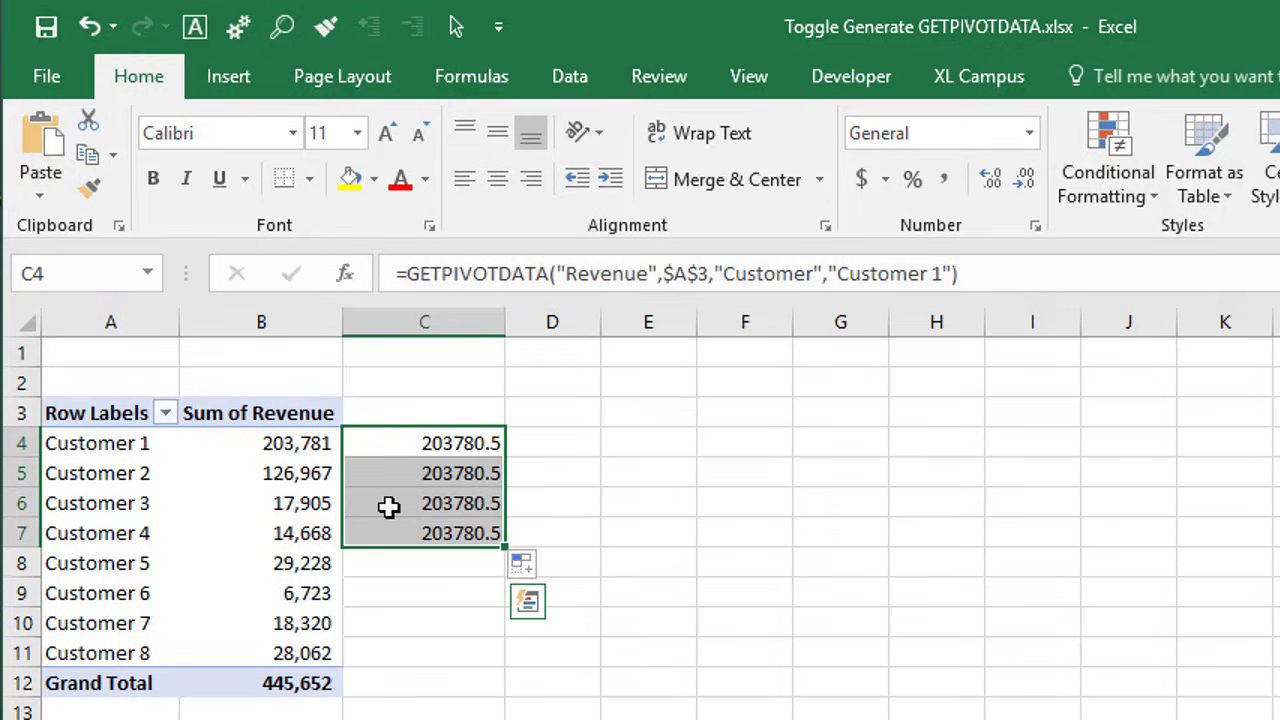
Clear the copied formulas from C4:C7 and select Customer 1's revenue cell B4.
{"action": "key", "text": "Delete"}
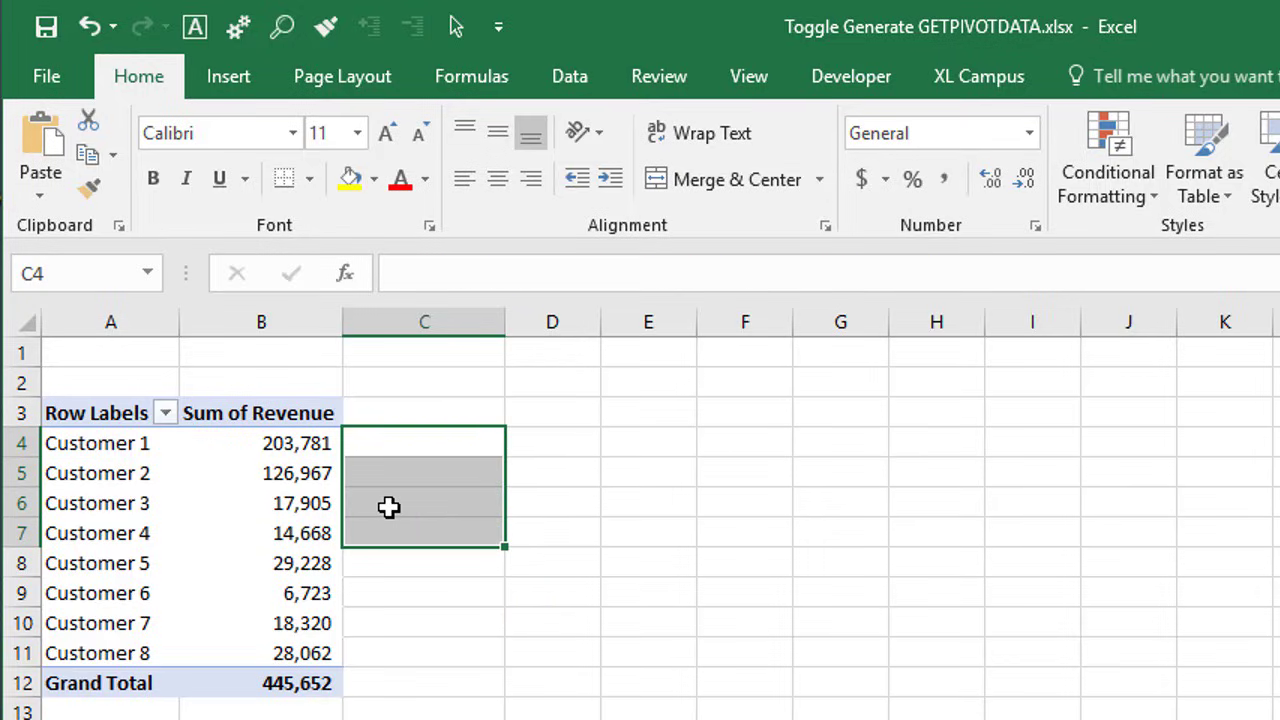
{"action": "left_click", "coordinate": [386, 443]}
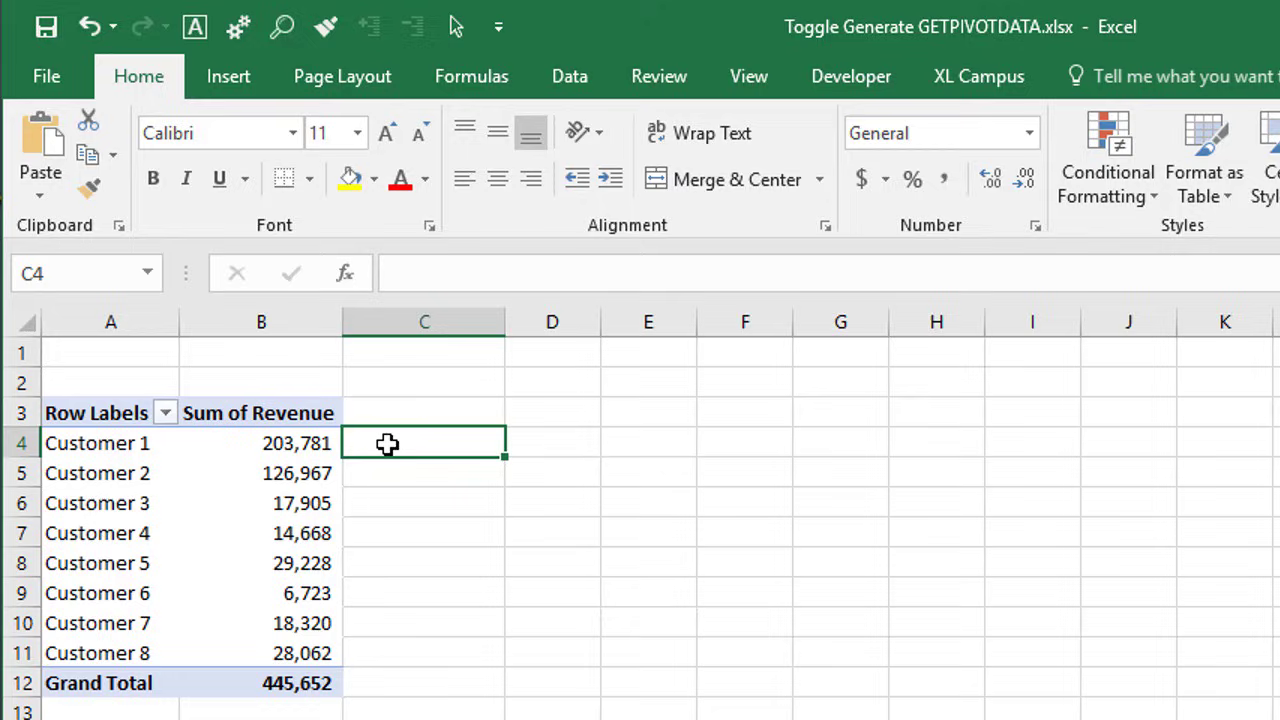
{"action": "left_click", "coordinate": [240, 443]}
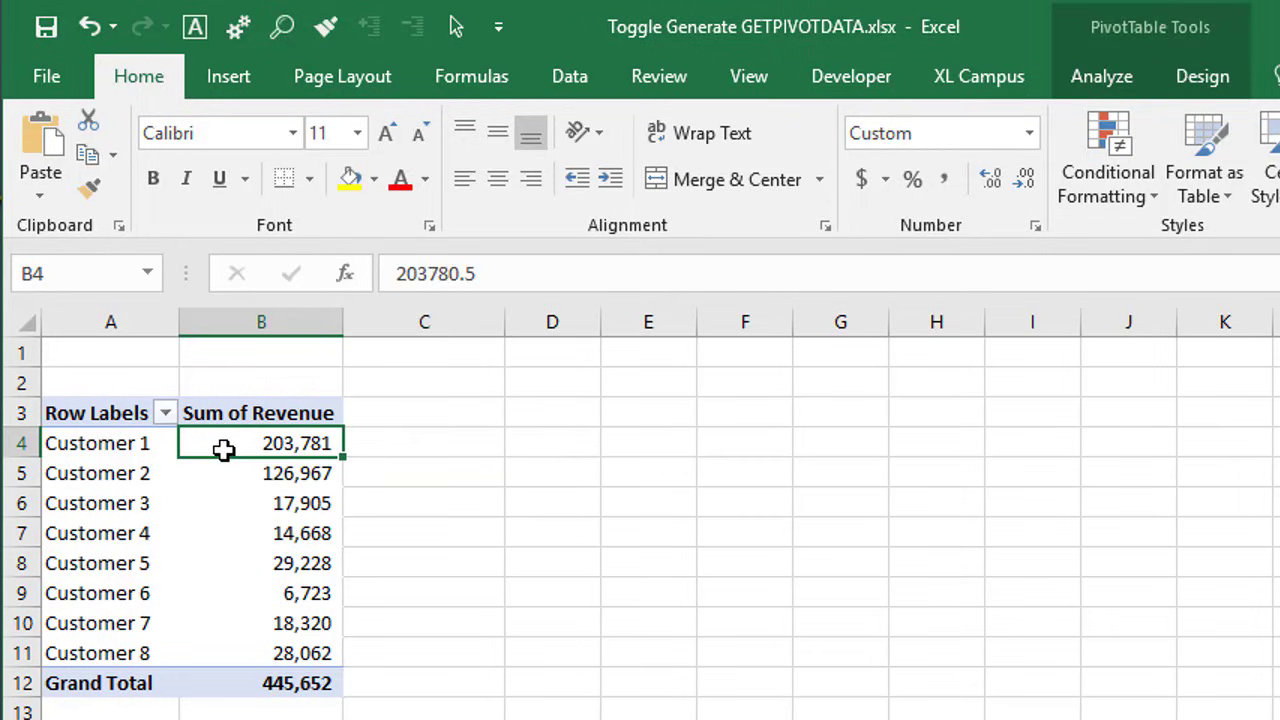
Turn off Generate GetPivotData in the PivotTable Analyze Options list.
{"action": "left_click", "coordinate": [1101, 88]}
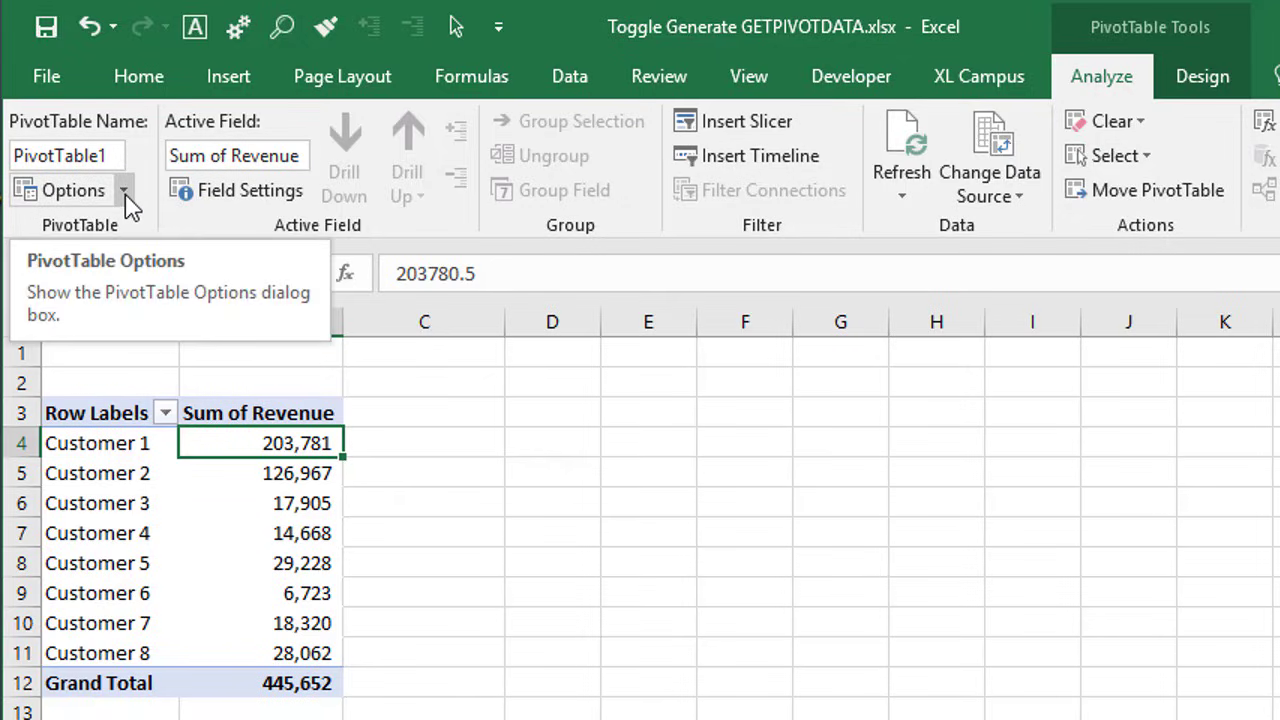
{"action": "left_click", "coordinate": [124, 191]}
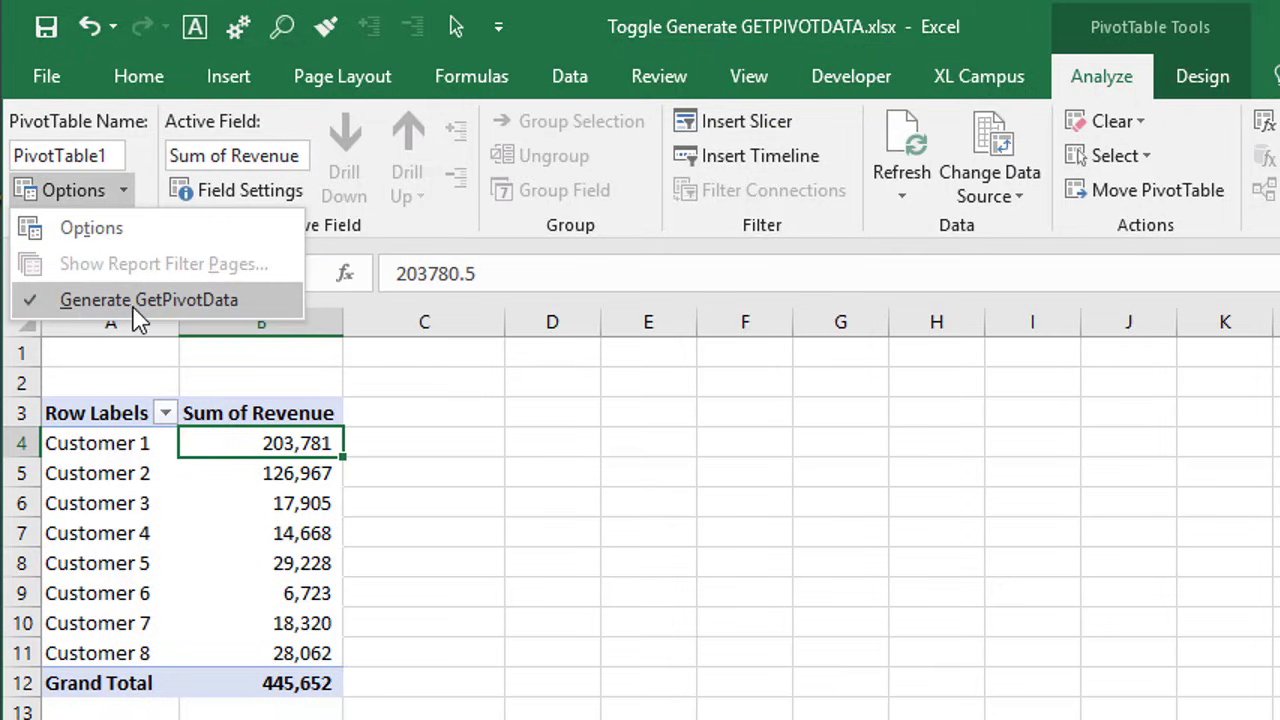
{"action": "left_click", "coordinate": [37, 312]}
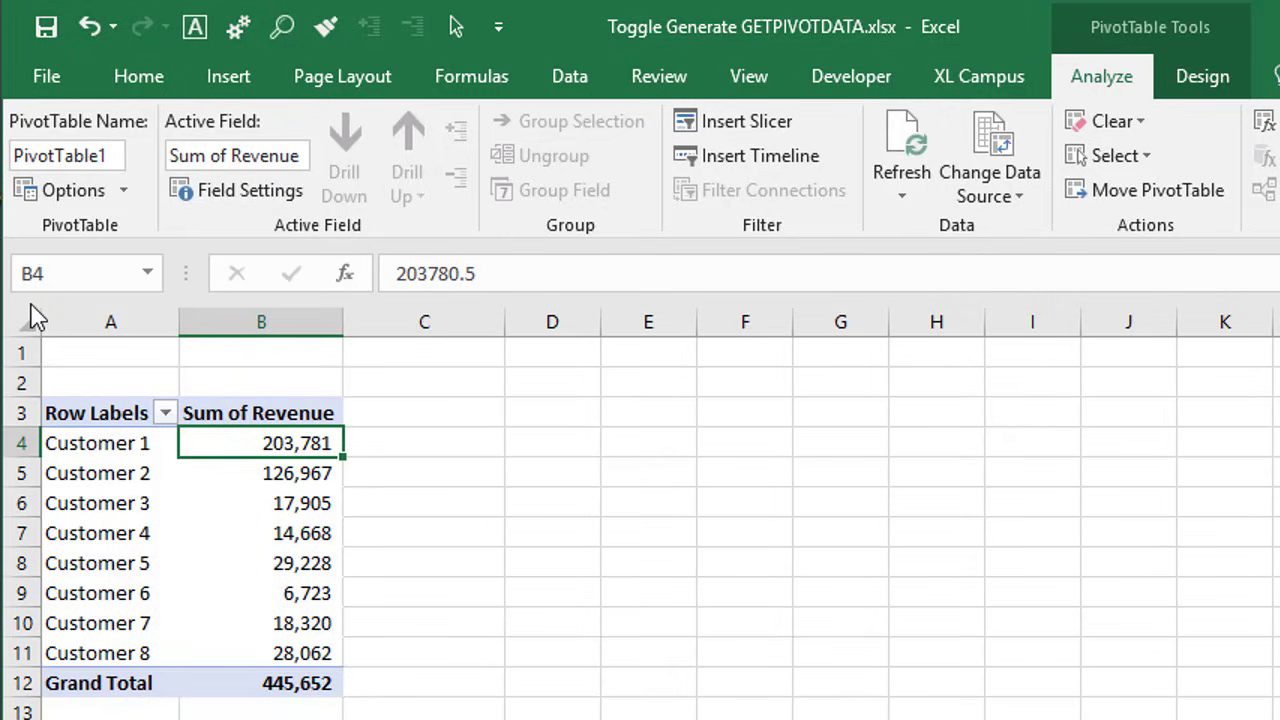
{"action": "left_click", "coordinate": [125, 192]}
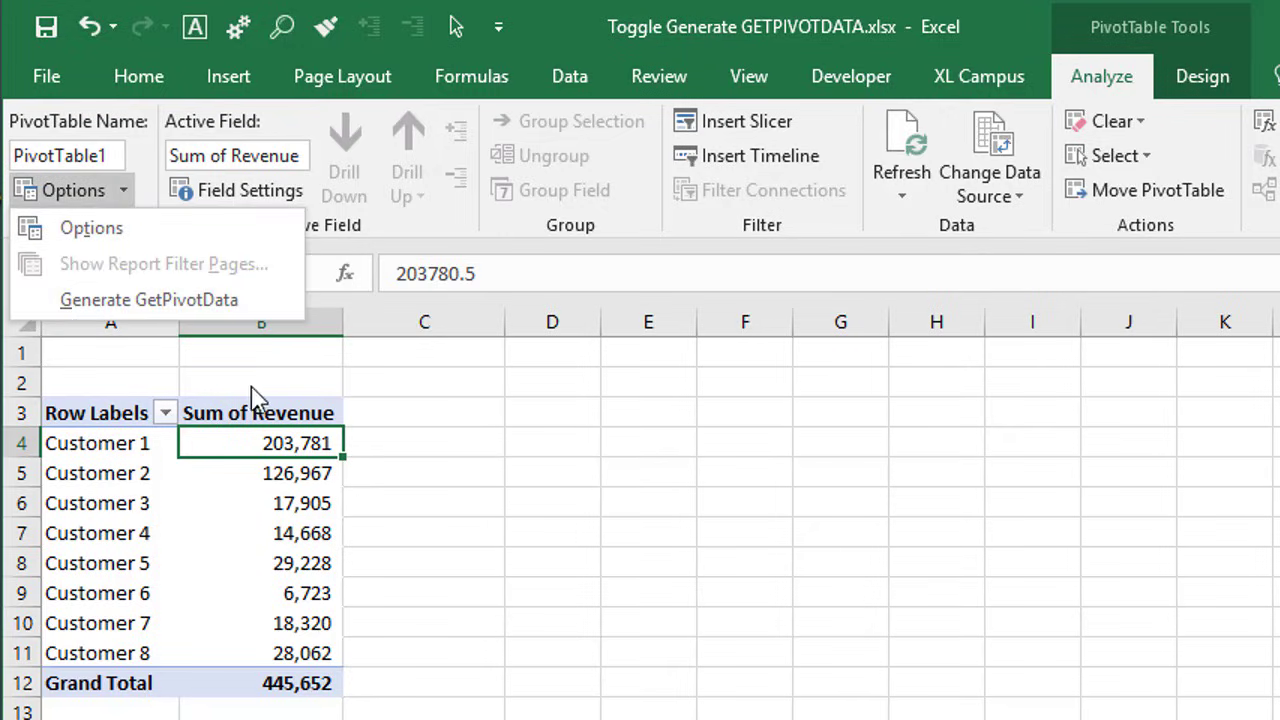
{"action": "left_click", "coordinate": [410, 447]}
{"action": "left_click", "coordinate": [414, 443]}
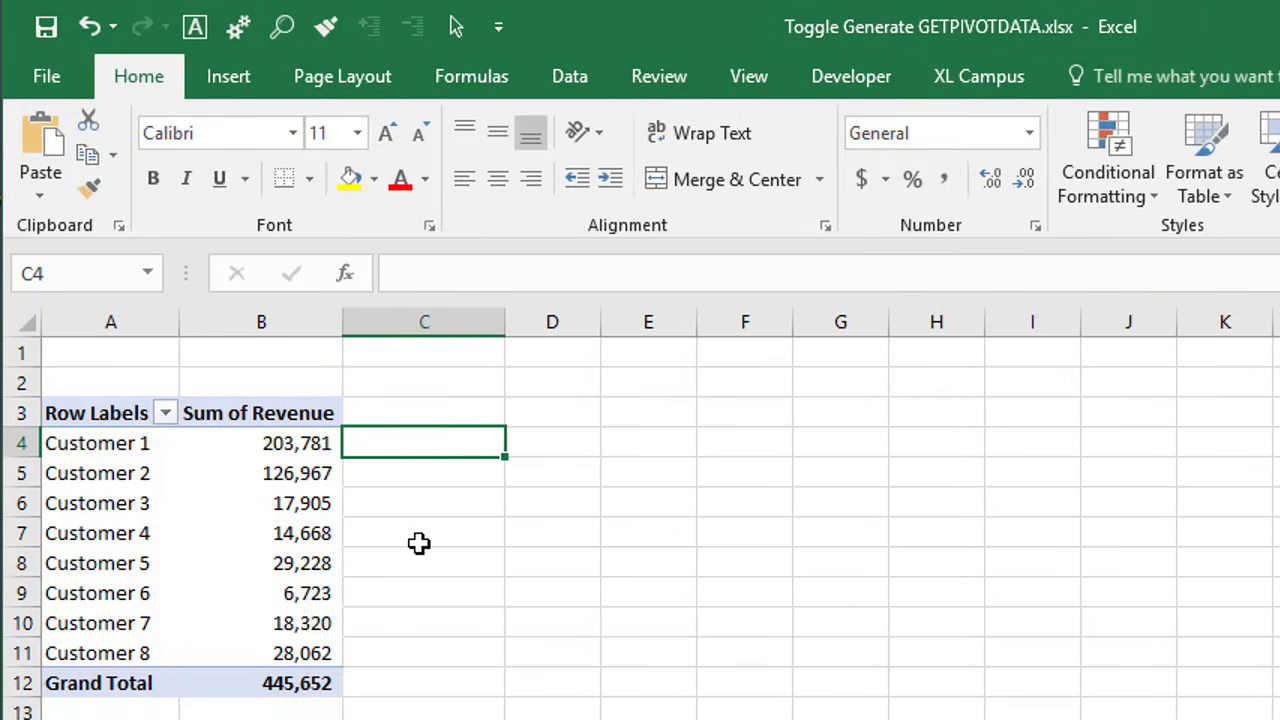
Enter =B4*1.1 in C4 and fill it down to C12, starting at 224,158.55.
{"action": "type", "text": "="}
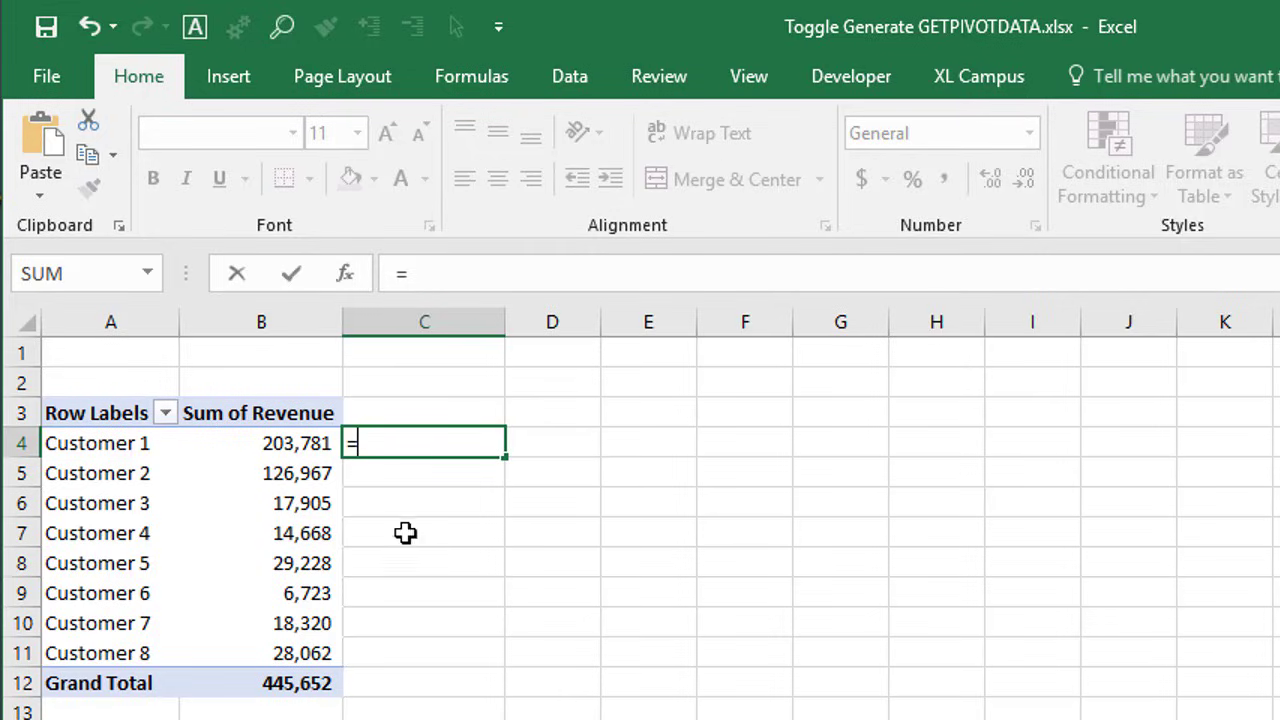
{"action": "left_click", "coordinate": [251, 445]}
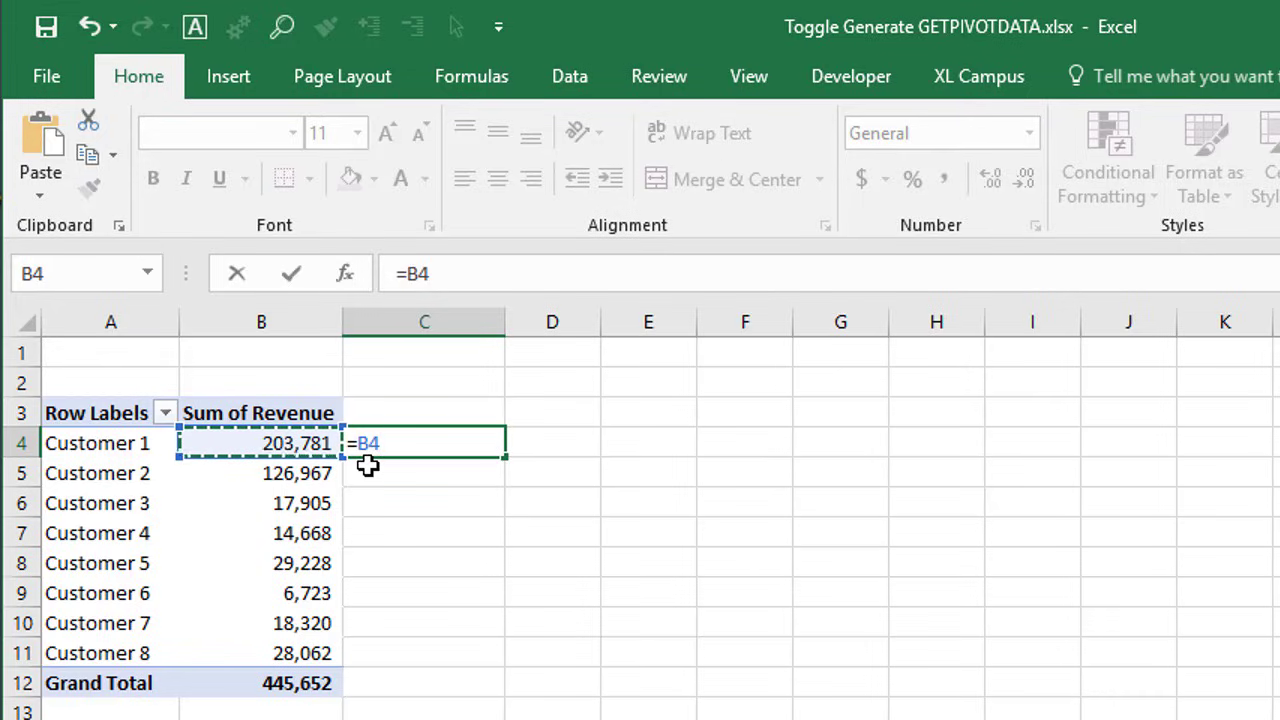
{"action": "type", "text": "*"}
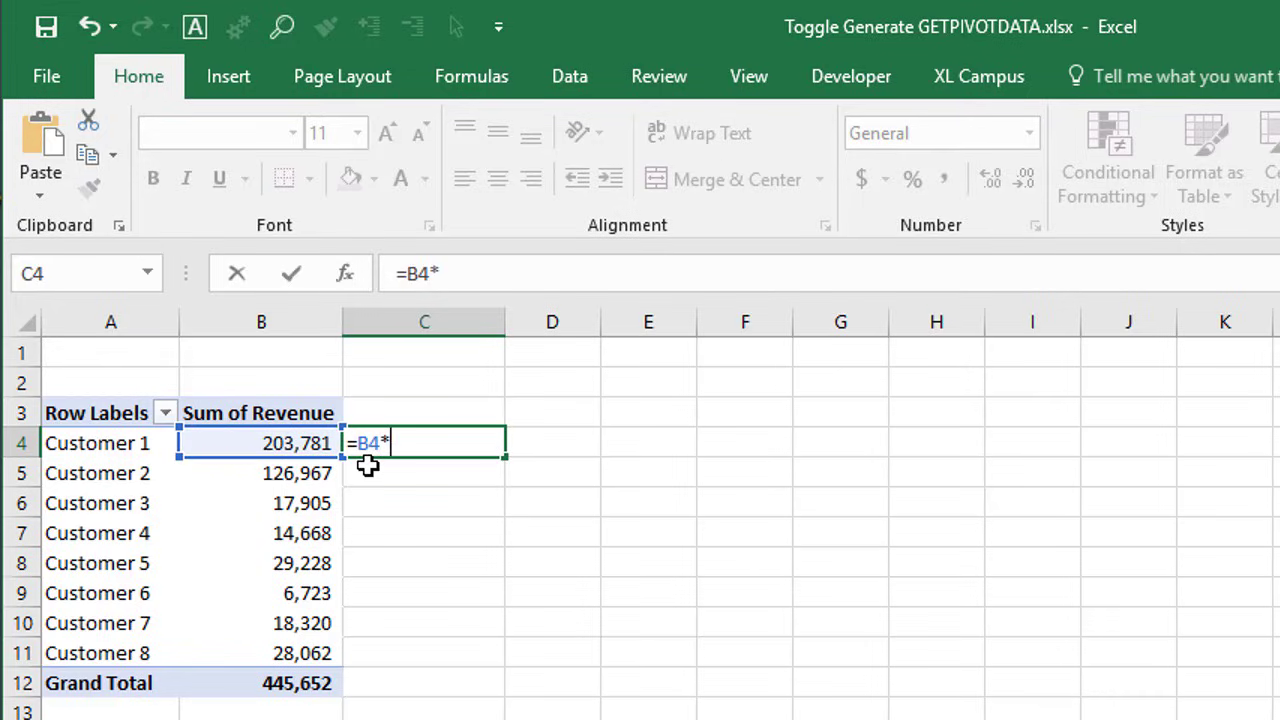
{"action": "type", "text": "1.1"}
{"action": "key", "text": "Return"}
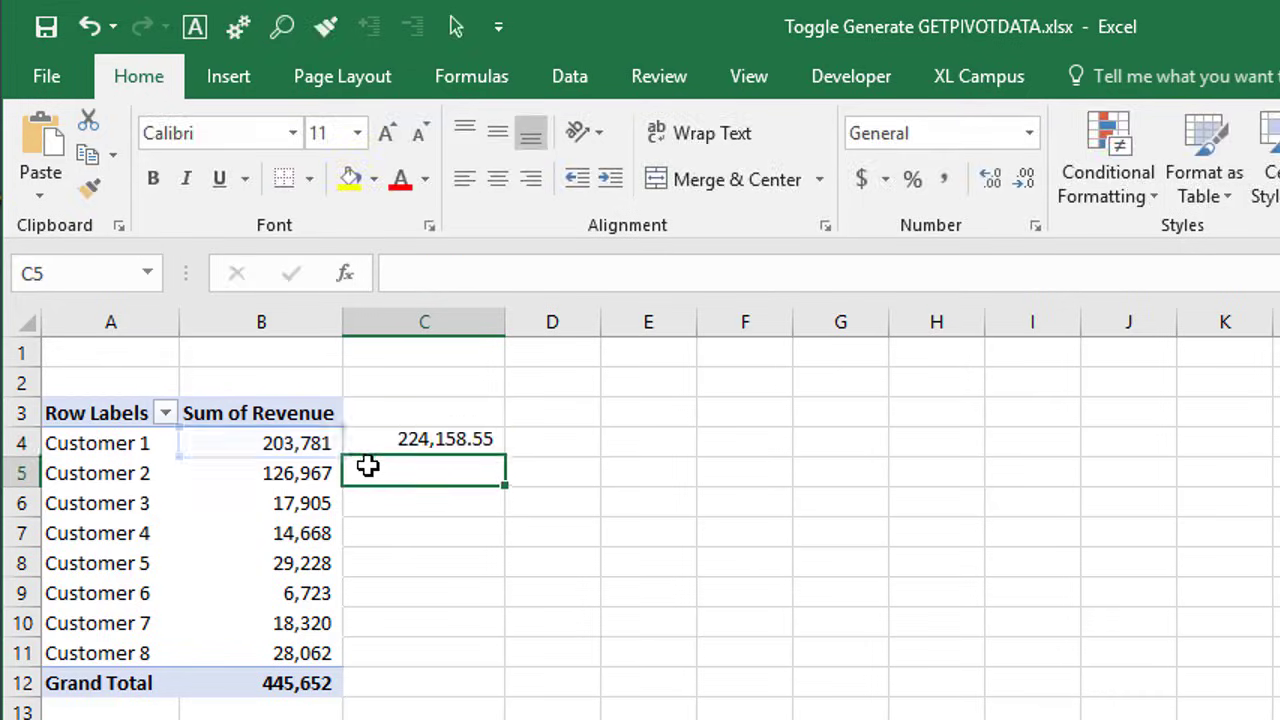
{"action": "left_click", "coordinate": [400, 447]}
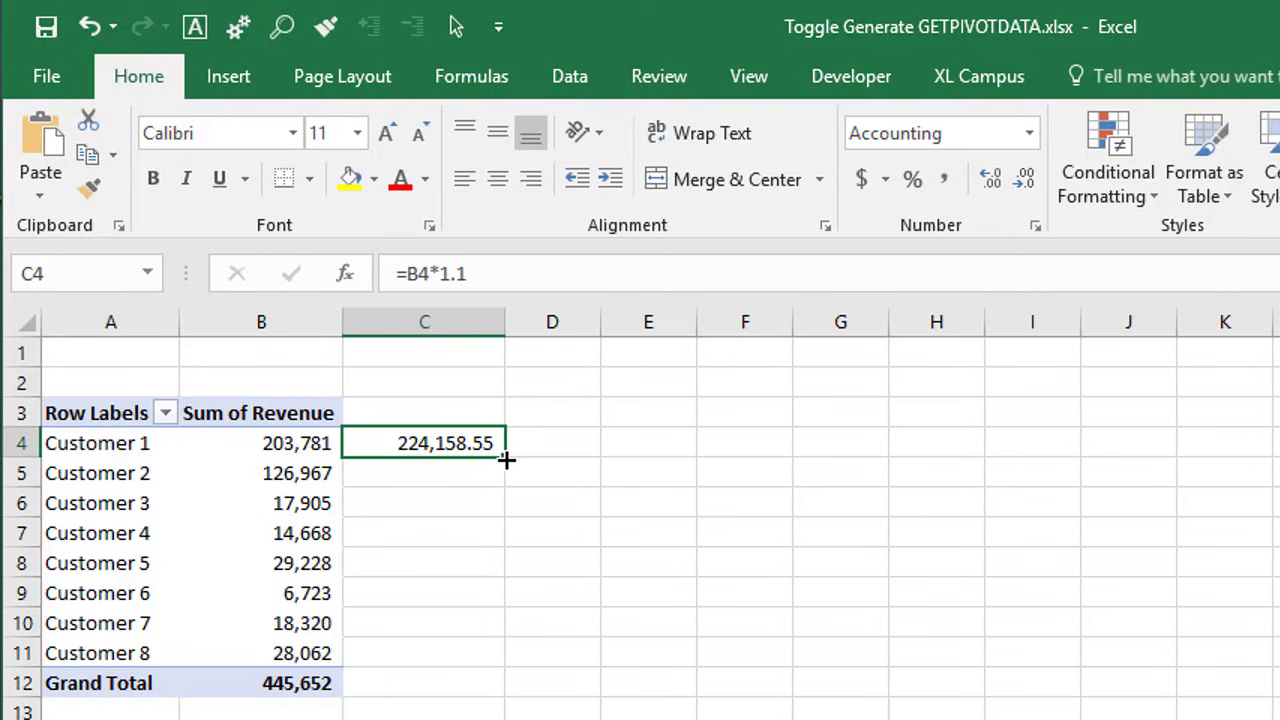
{"action": "double_click", "coordinate": [505, 457]}
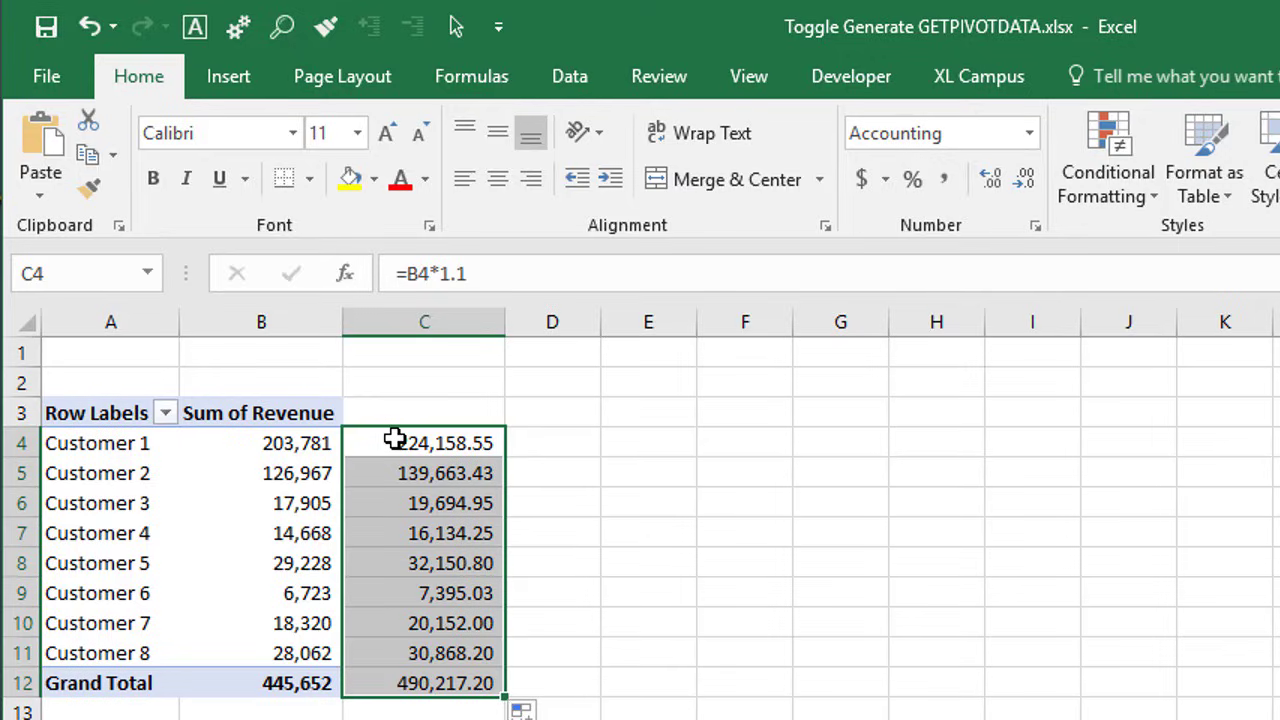
{"action": "left_click", "coordinate": [305, 440]}
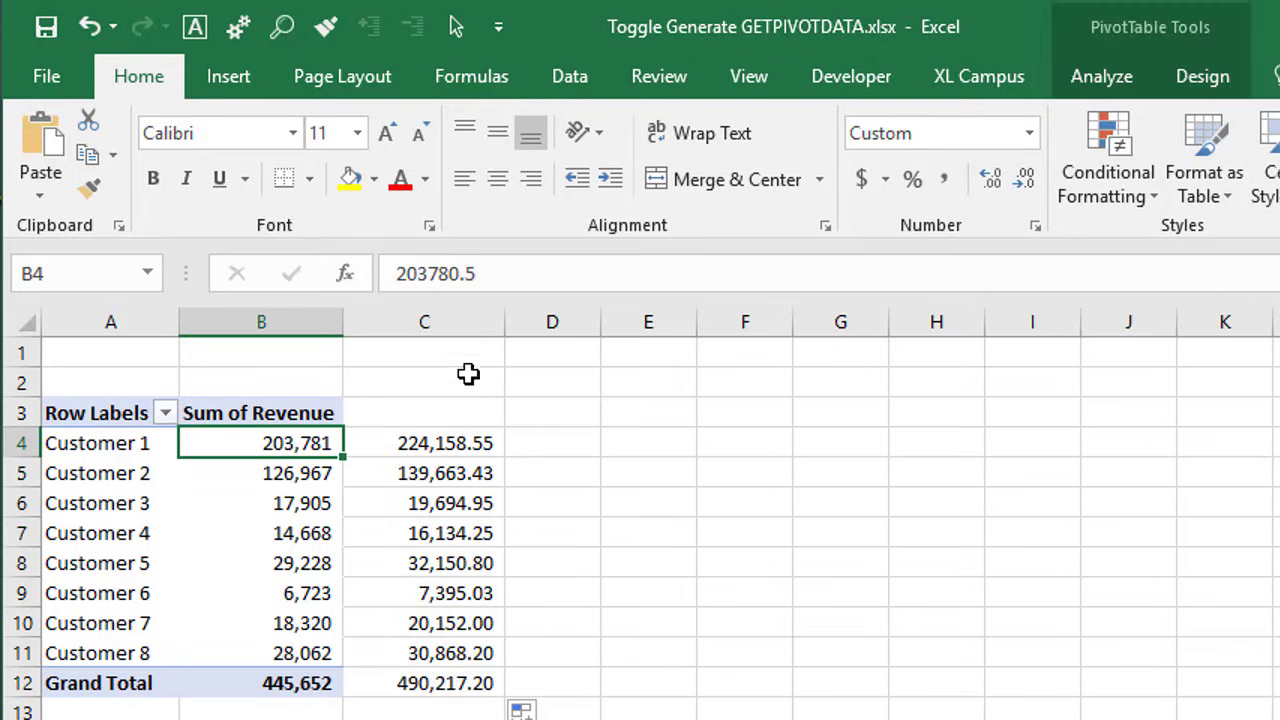
Re-enable Generate GetPivotData from the PivotTable Analyze Options list.
{"action": "left_click", "coordinate": [1106, 80]}
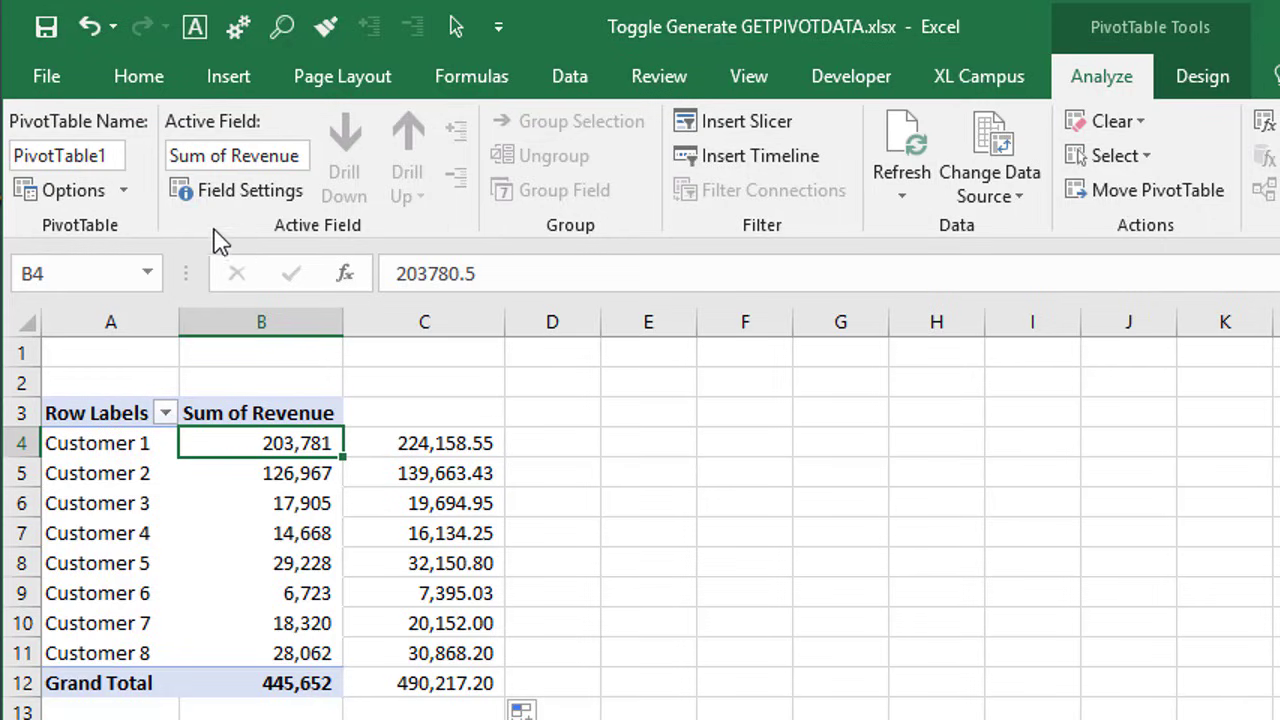
{"action": "left_click", "coordinate": [128, 196]}
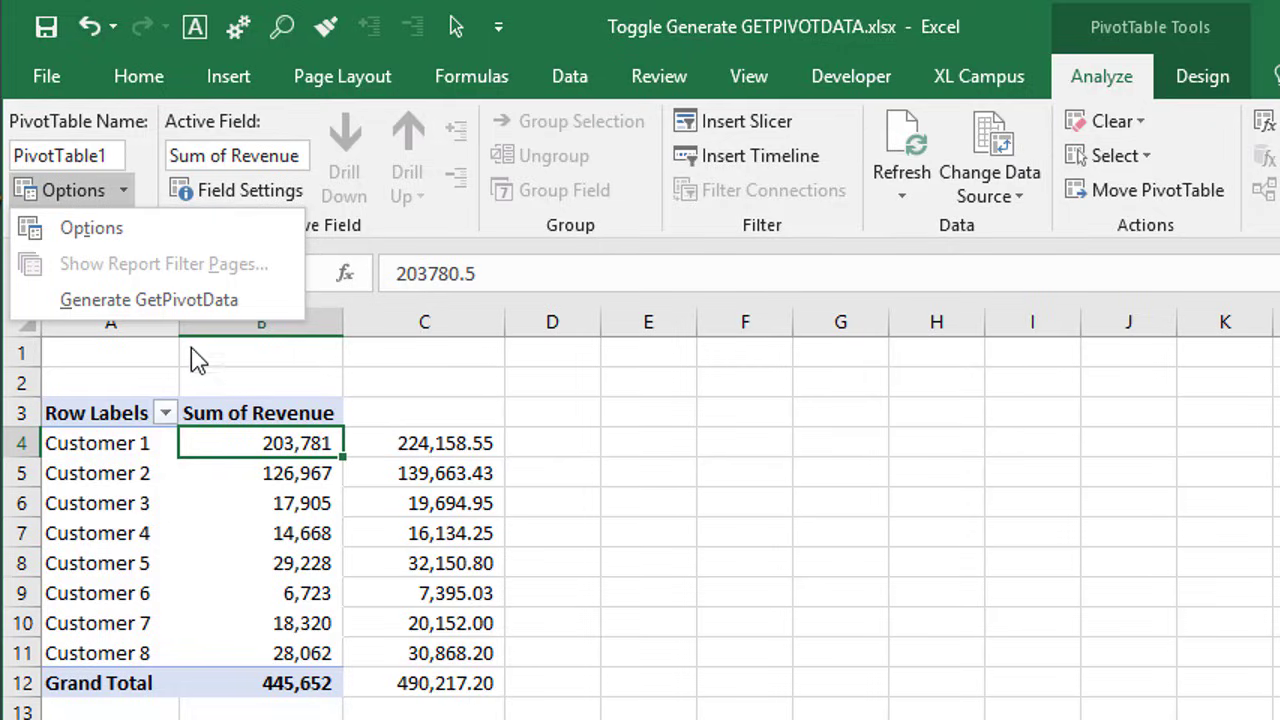
{"action": "left_click", "coordinate": [35, 298]}
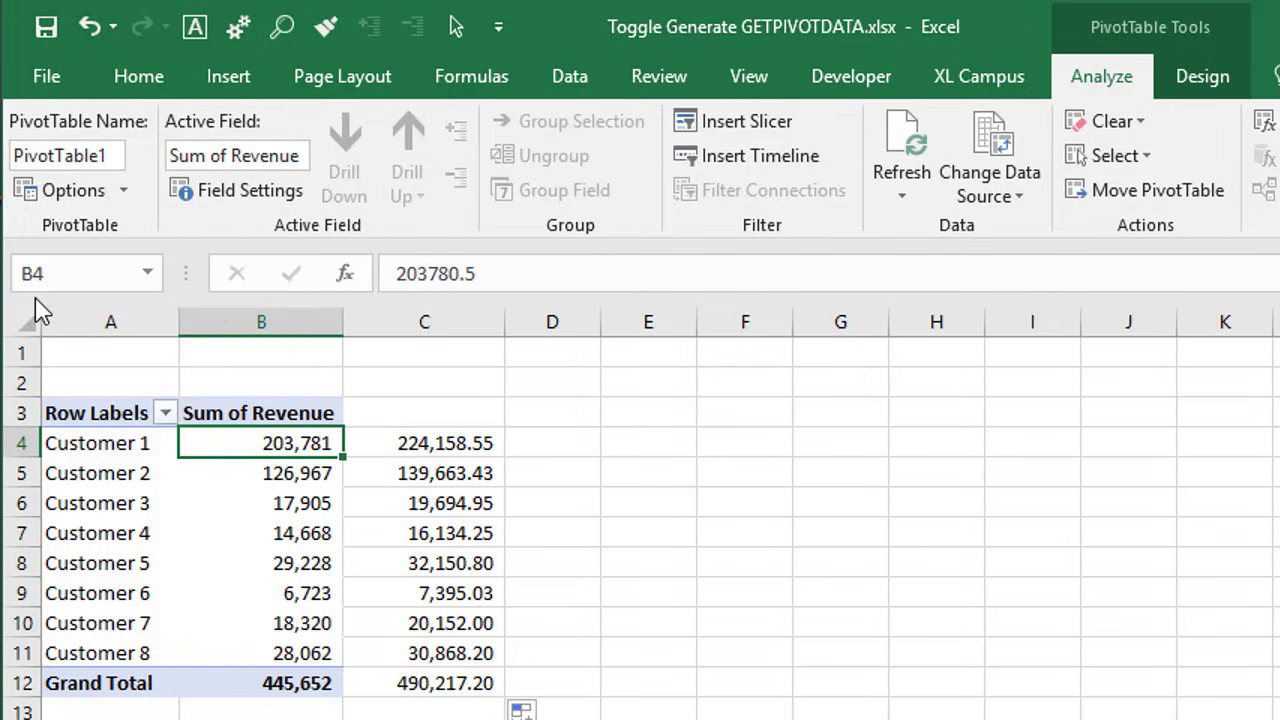
Start a formula in D4 referencing B4, giving =GETPIVOTDATA("Revenue",$A$3,"Customer","Customer 1").
{"action": "left_click", "coordinate": [541, 447]}
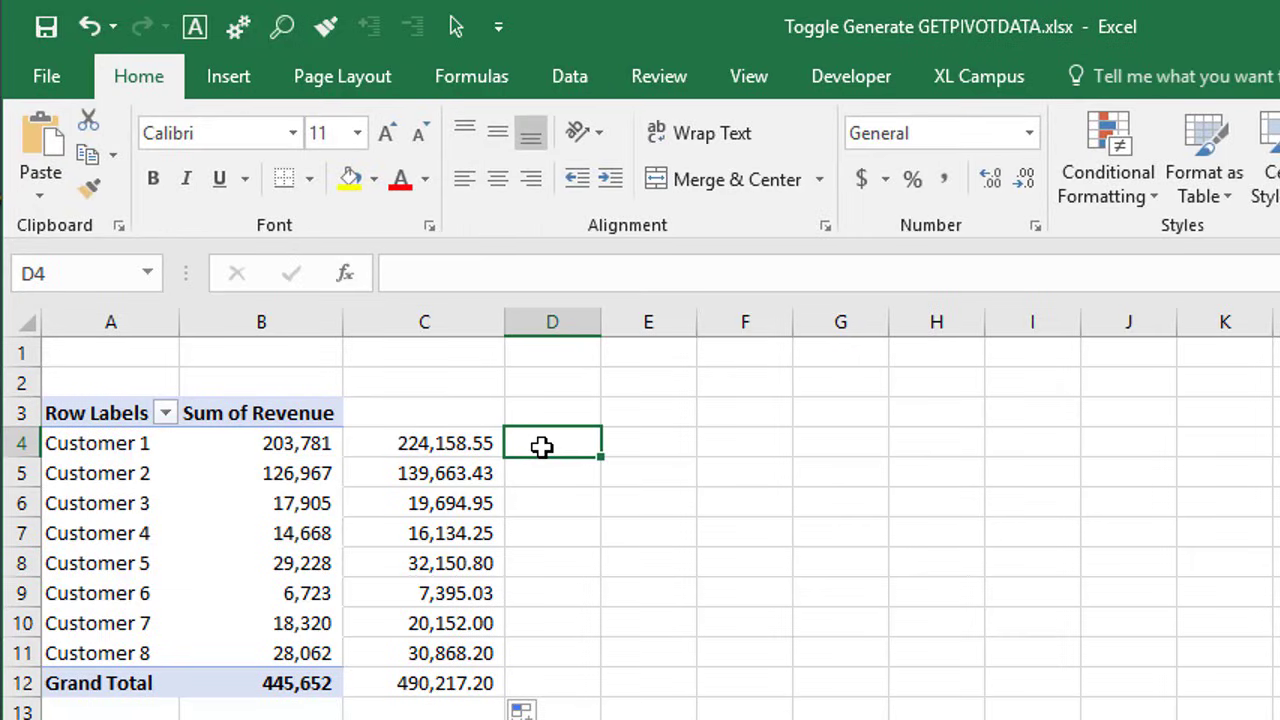
{"action": "type", "text": "="}
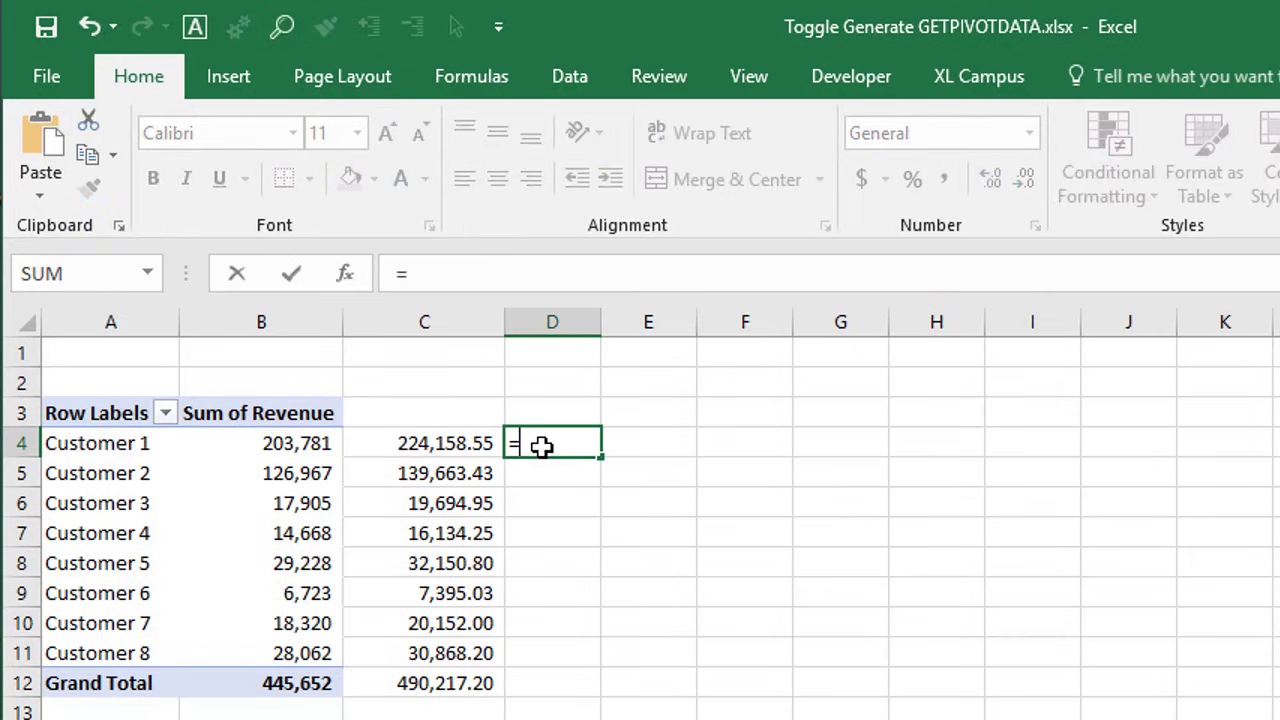
{"action": "left_click", "coordinate": [300, 443]}
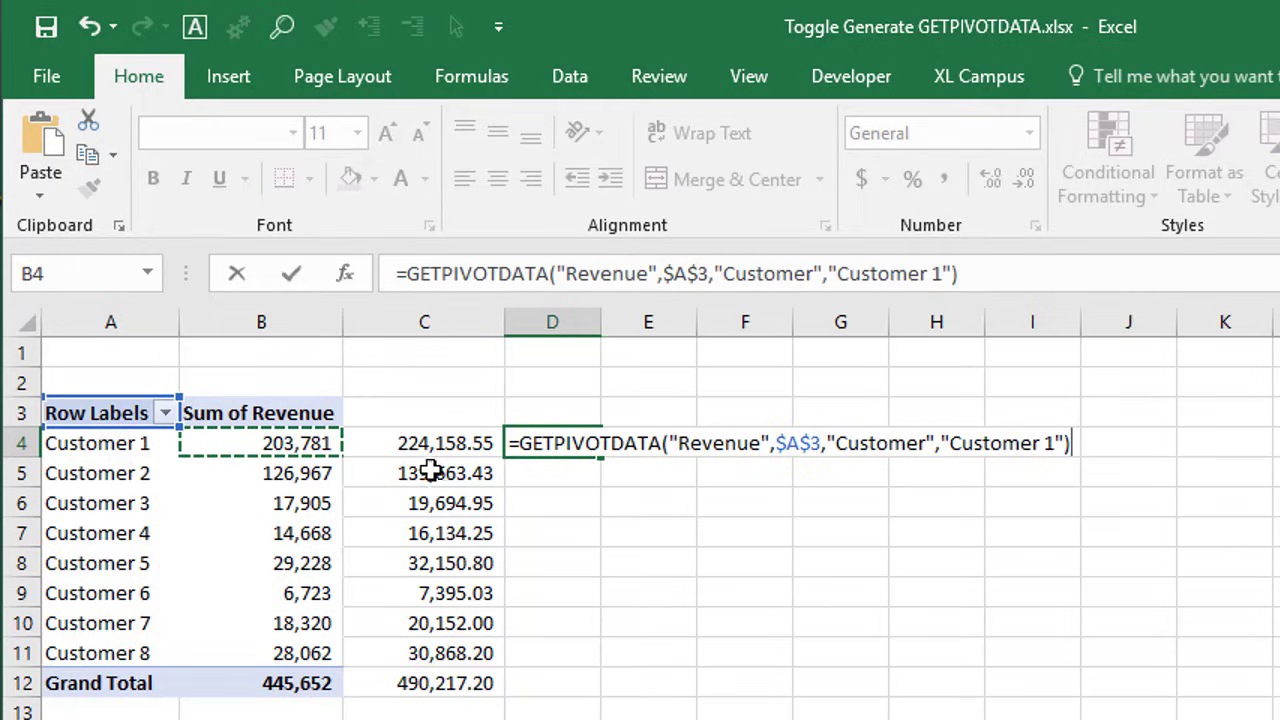